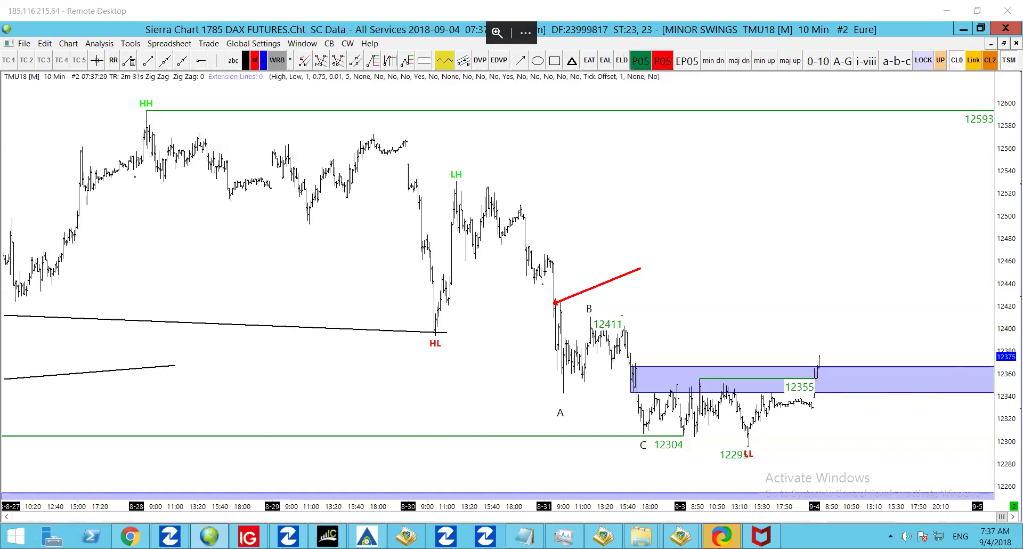
Extend the 12411 swing high on the minor swings chart as a horizontal line to the right edge
scroll(829, 230, "right", 5)
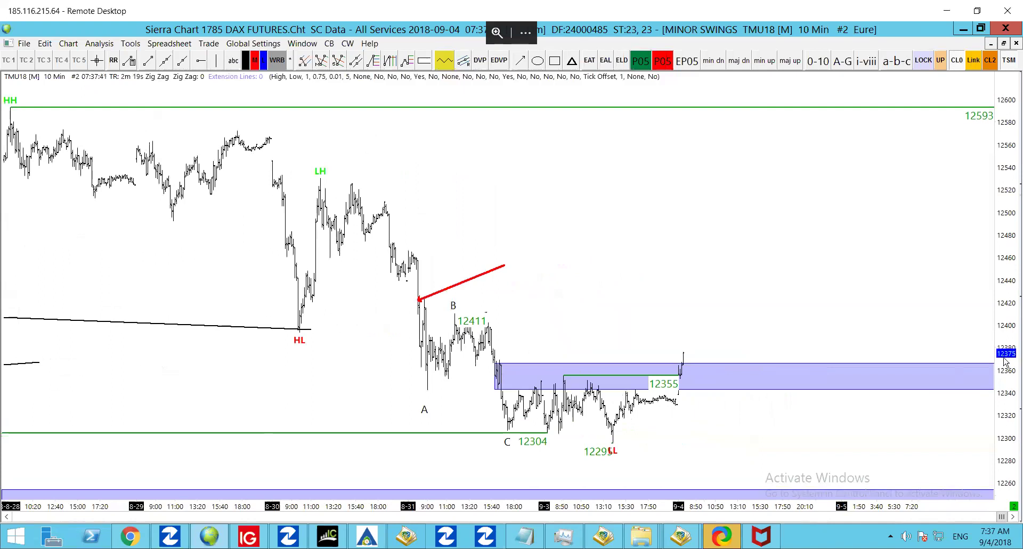
scroll(677, 290, "up", 3)
scroll(678, 291, "right", 5)
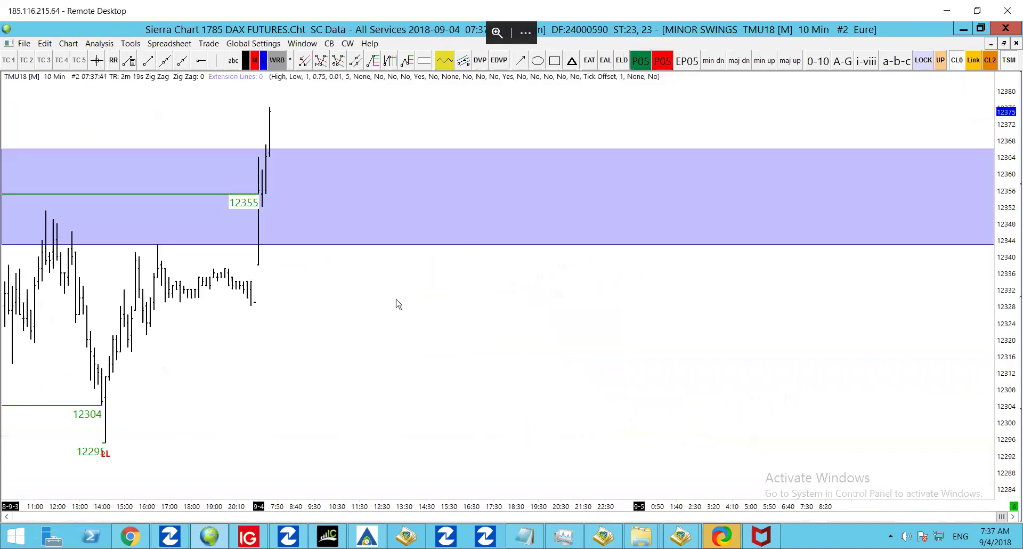
scroll(589, 316, "up", 3)
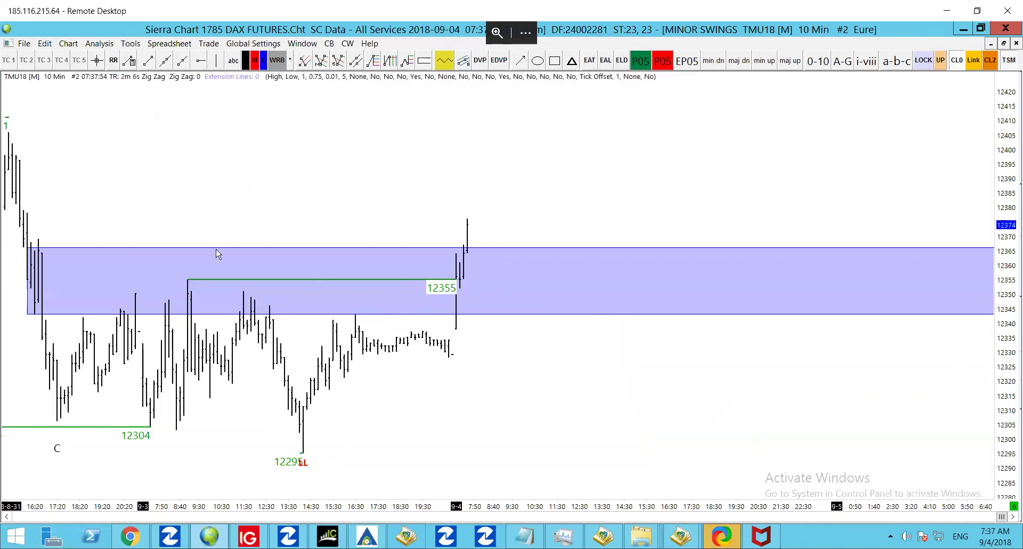
scroll(206, 223, "up", 3)
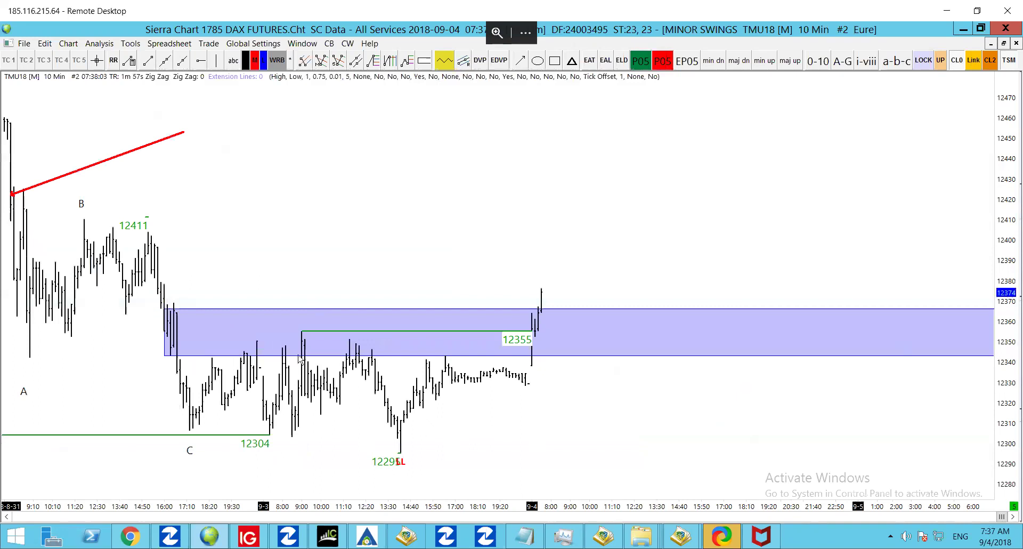
left_click(147, 217)
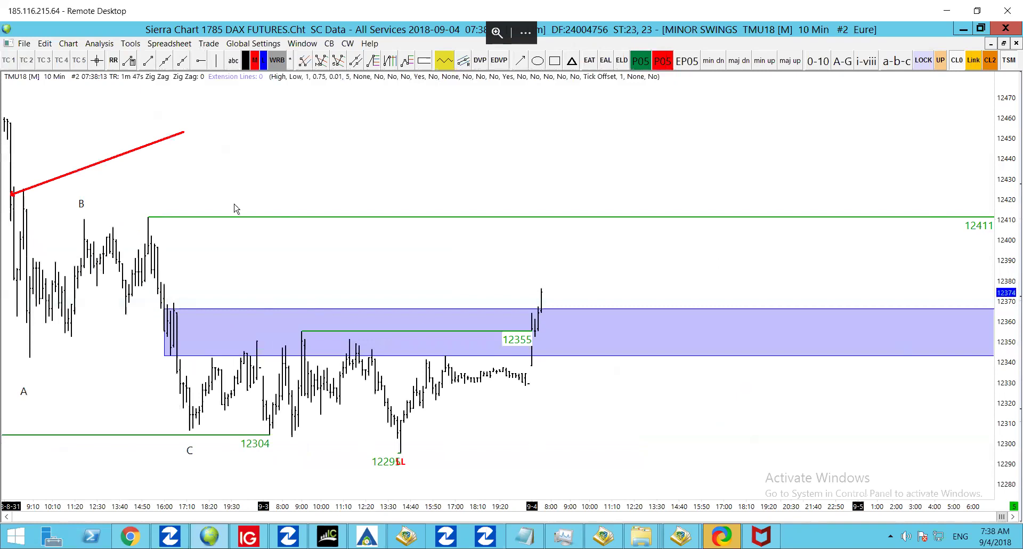
left_click_drag(177, 223, 325, 278)
left_click(343, 276)
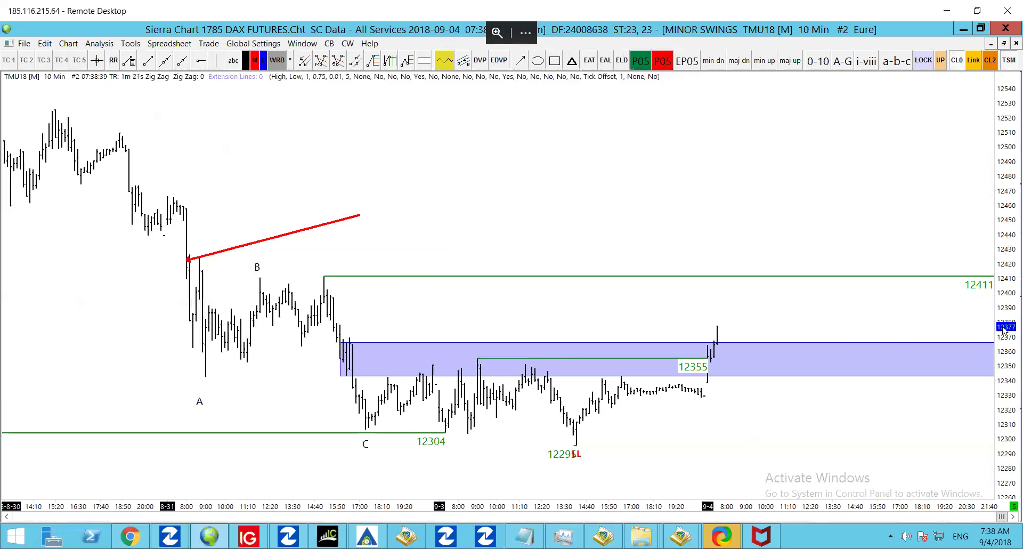
left_click_drag(805, 241, 740, 229)
Maximize the 34-trade Volume Scanner chart and show the bars before the long entry
key("ctrl+F5")
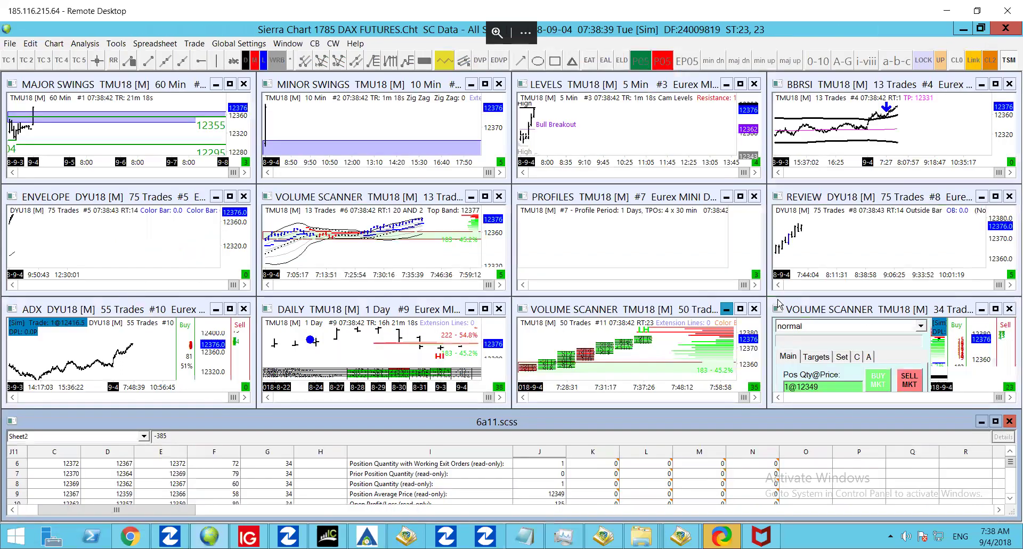
double_click(852, 309)
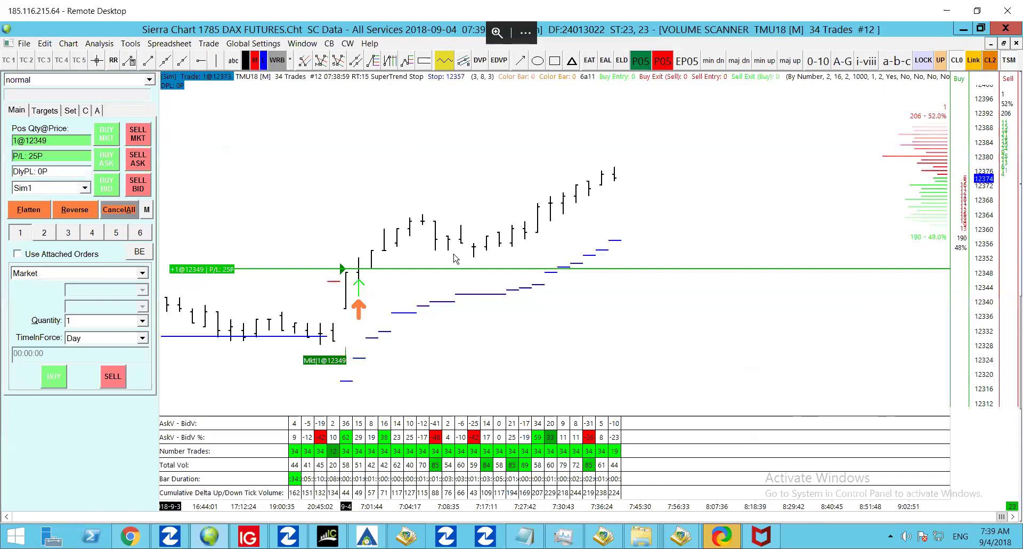
left_click_drag(429, 143, 454, 130)
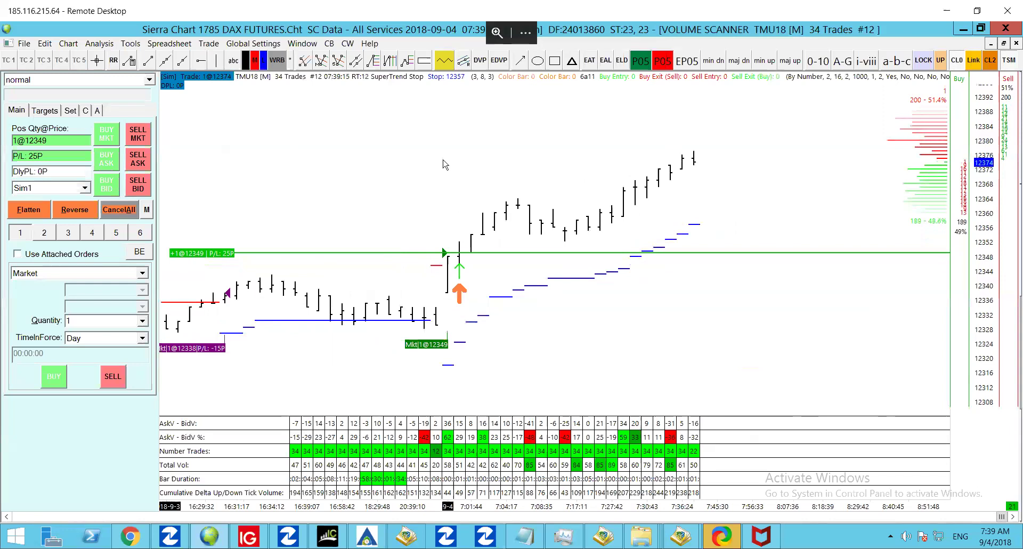
Check the Volume Scanner's Studies list without changes, then maximize the 5-minute LEVELS chart
right_click(429, 138)
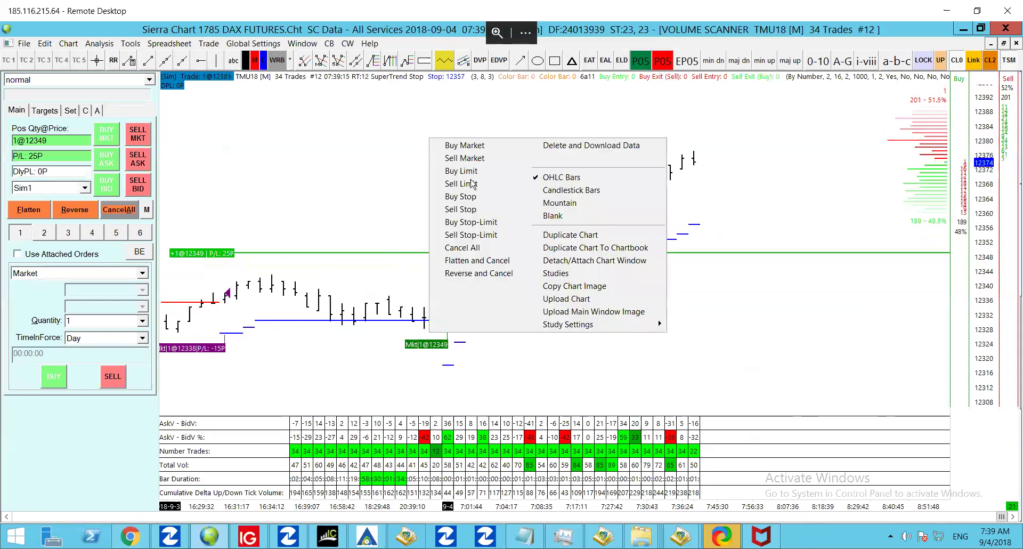
left_click(577, 271)
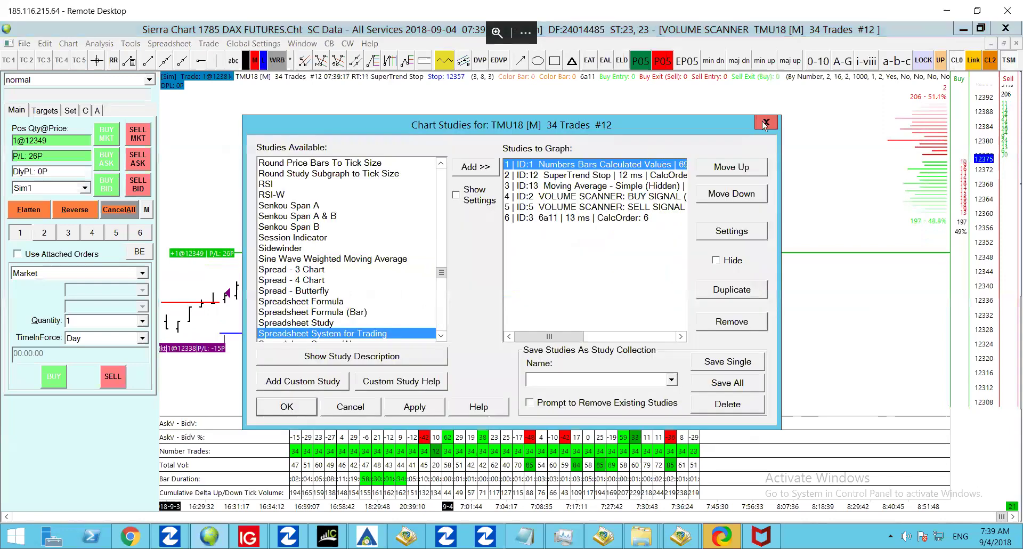
left_click(764, 124)
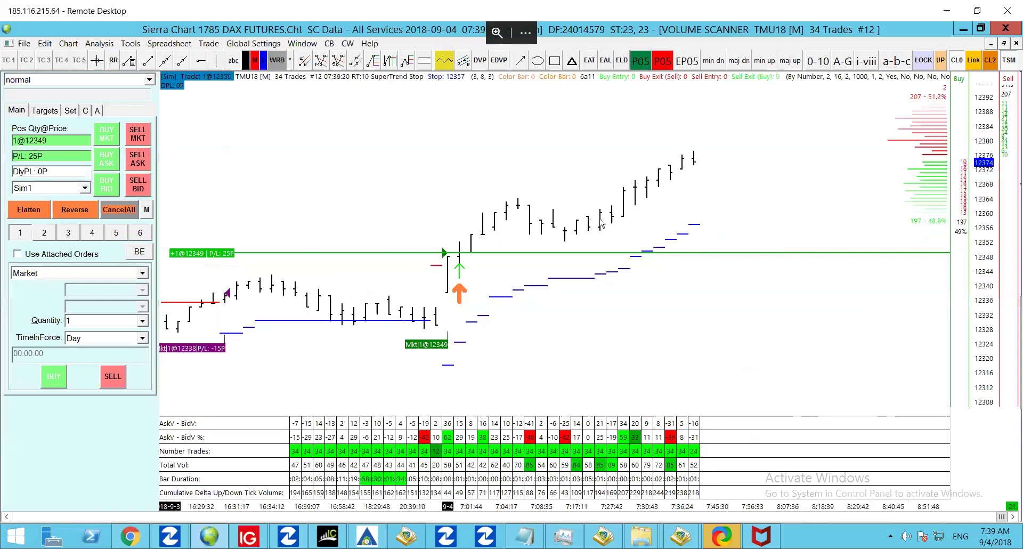
key("ctrl+F5")
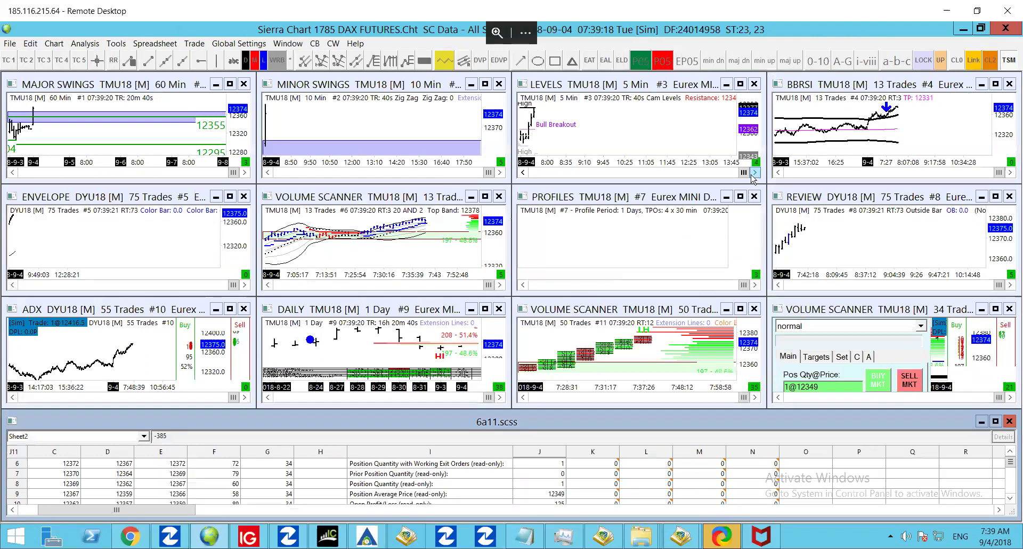
double_click(555, 86)
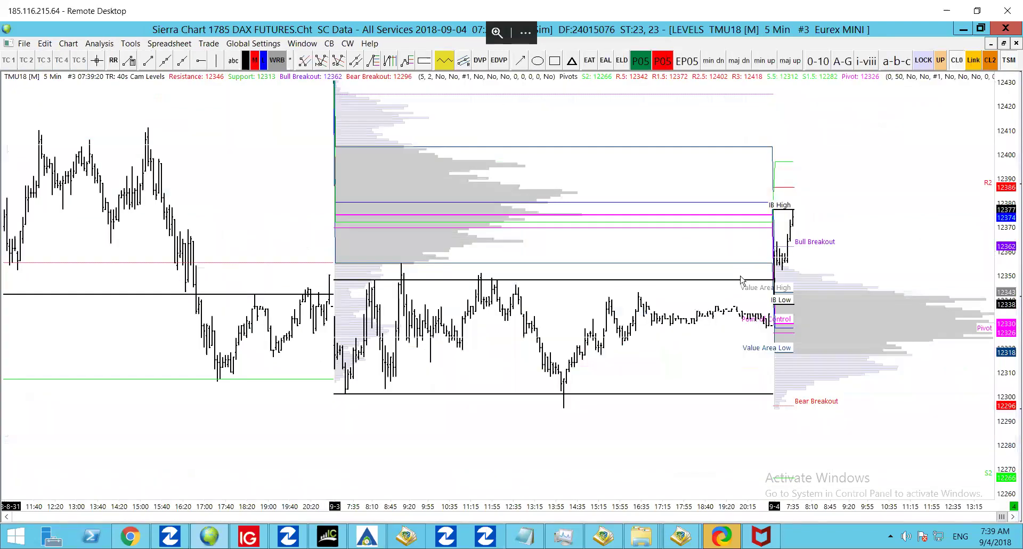
Pan the LEVELS chart to the current session, then return to the maximized Volume Scanner chart
left_click_drag(922, 189, 606, 208)
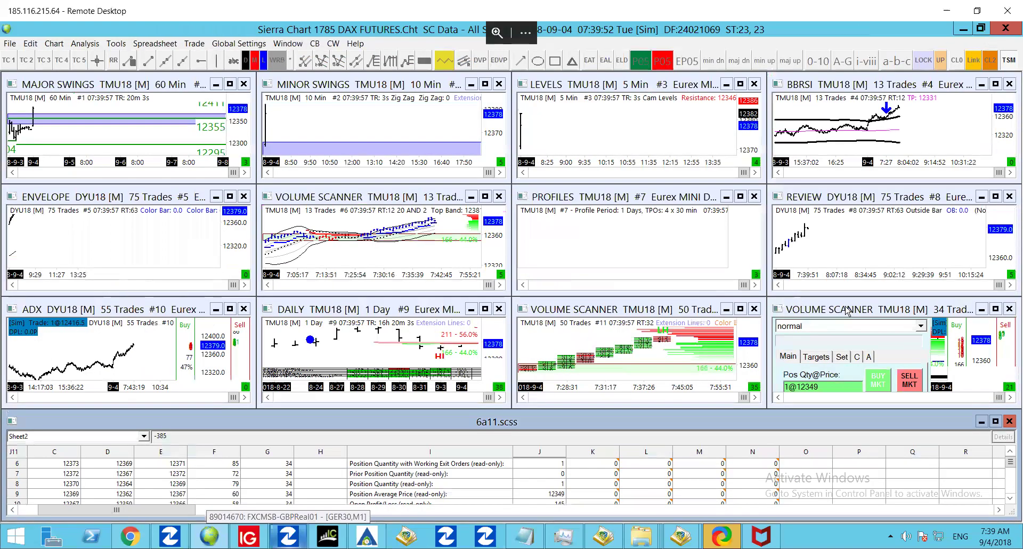
double_click(847, 311)
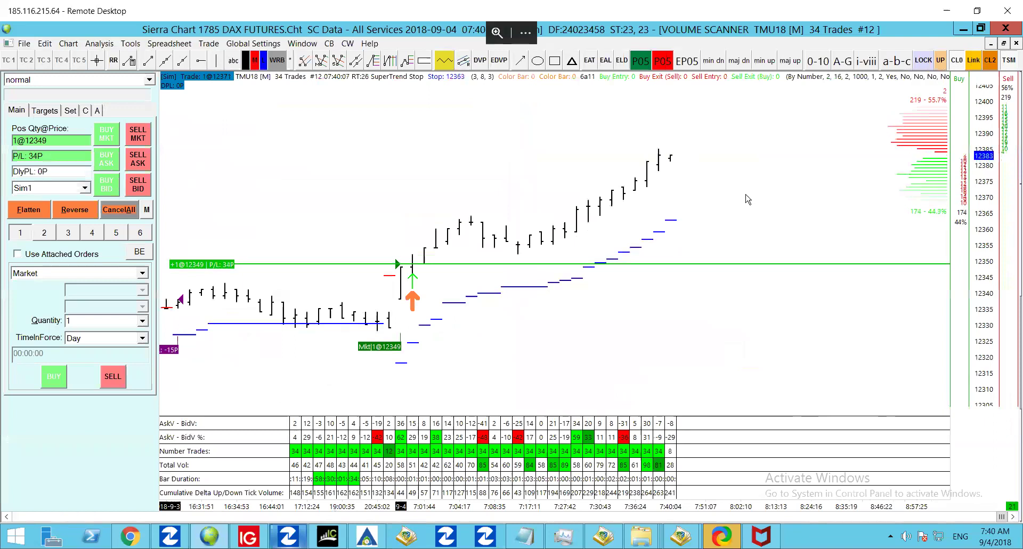
Zoom out the Volume Scanner chart, then maximize the 5-minute LEVELS chart from the tiled layout
scroll(748, 200, "down", 3)
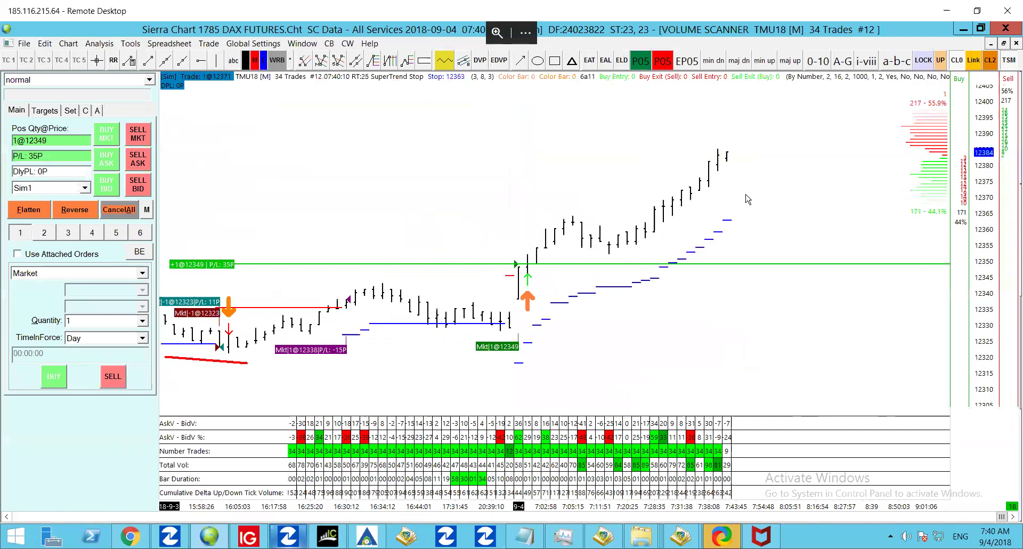
scroll(747, 199, "down", 2)
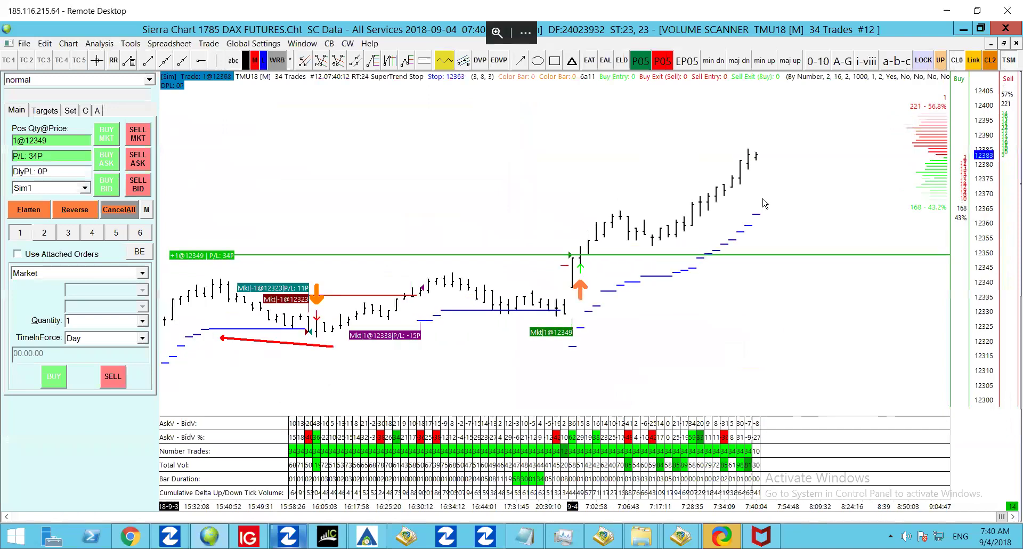
key("ctrl+F5")
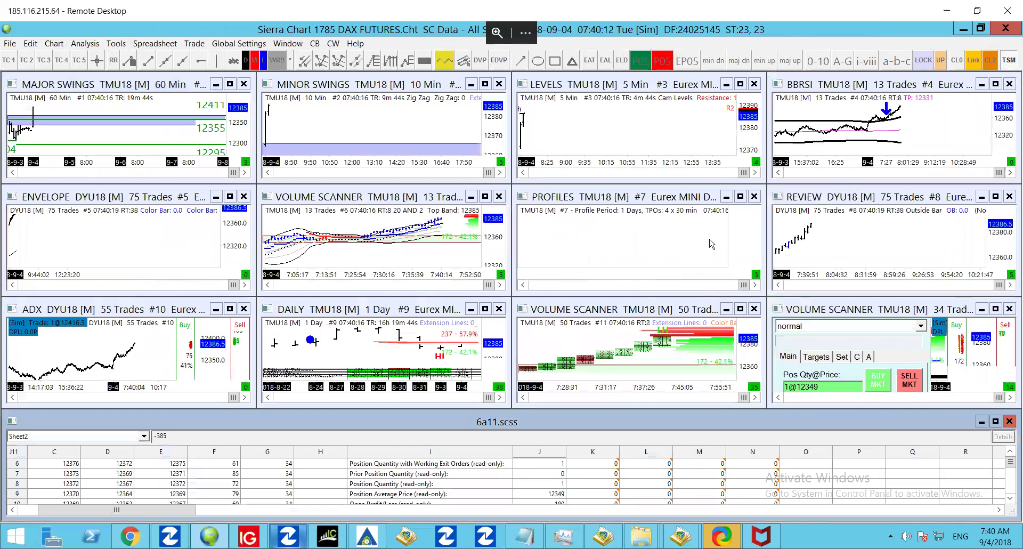
left_click(617, 118)
key("ctrl+F10")
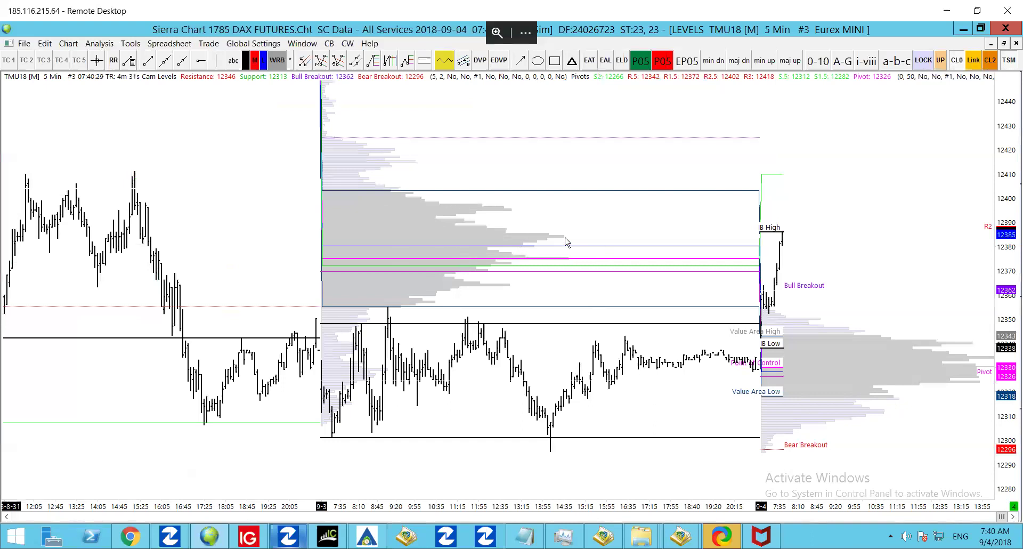
left_click_drag(895, 288, 656, 229)
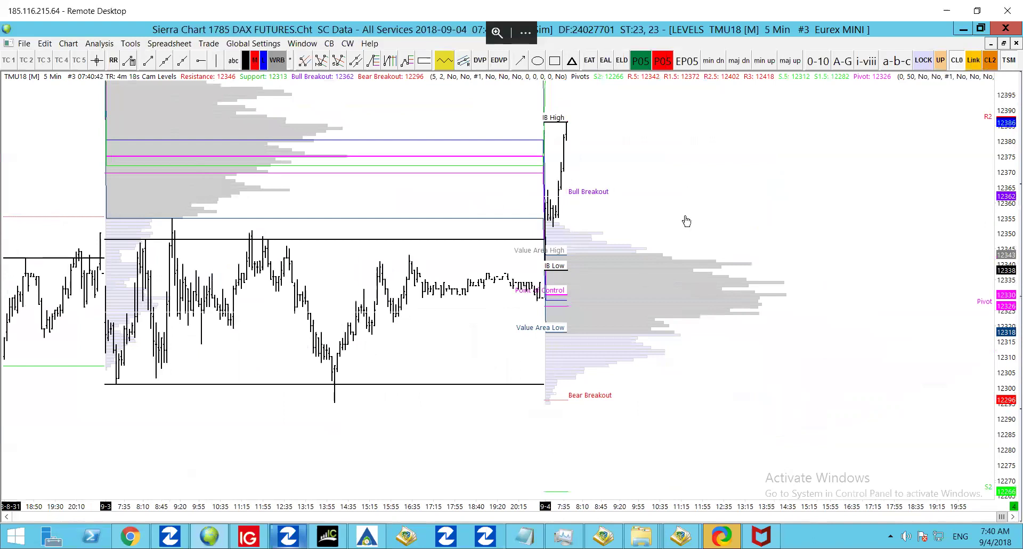
left_click_drag(687, 221, 673, 235)
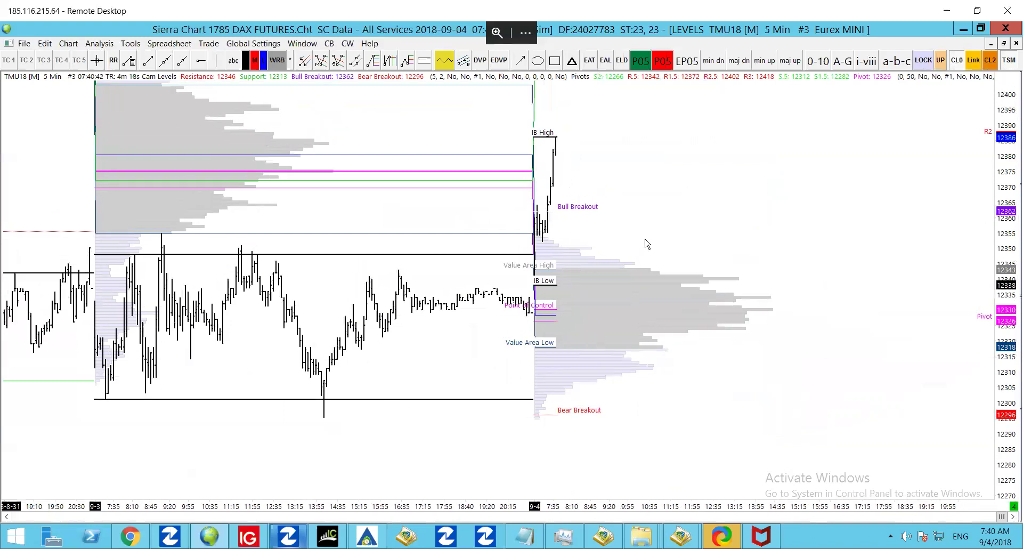
left_click(302, 43)
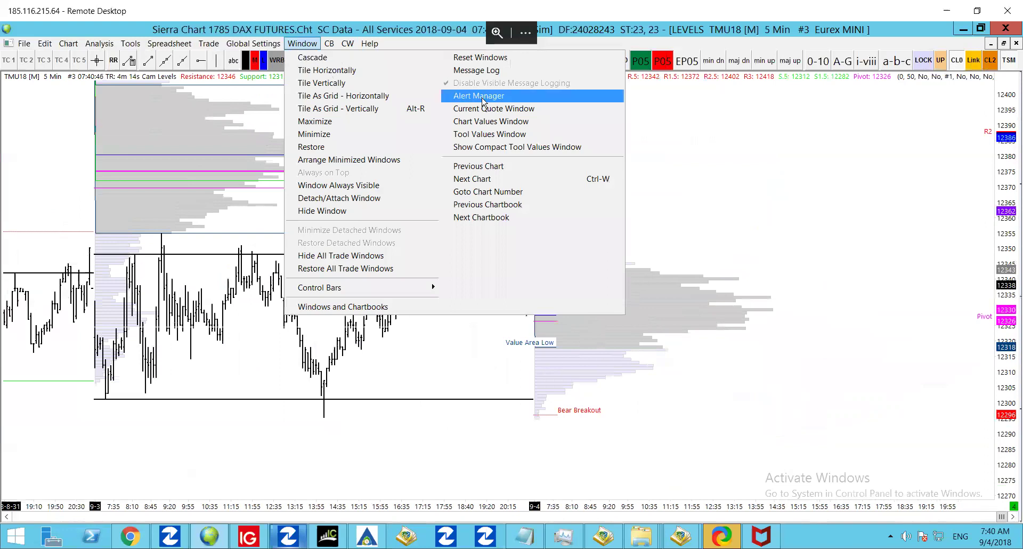
left_click(485, 121)
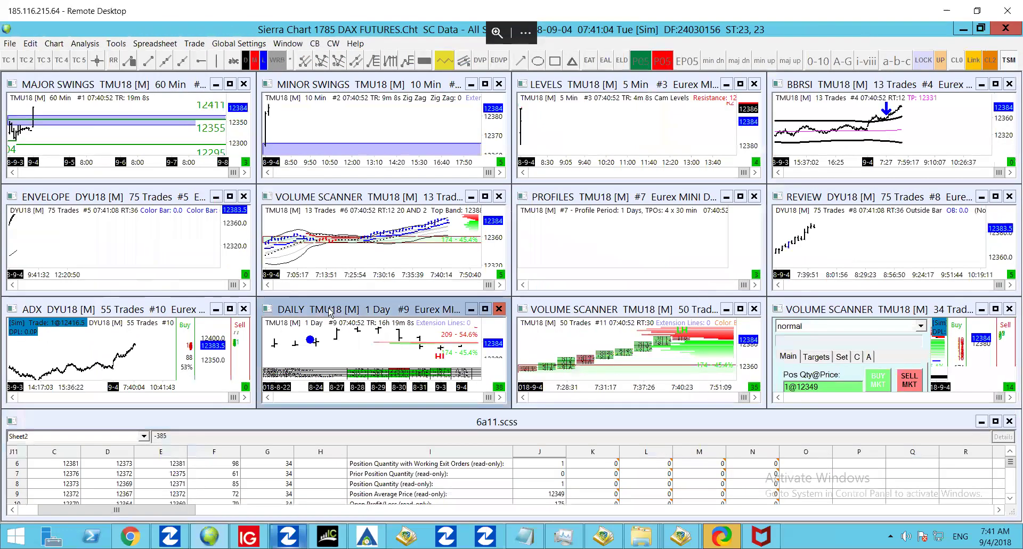
Maximize the DAILY chart, compress it to show more days, then restore the tiled layout
double_click(329, 310)
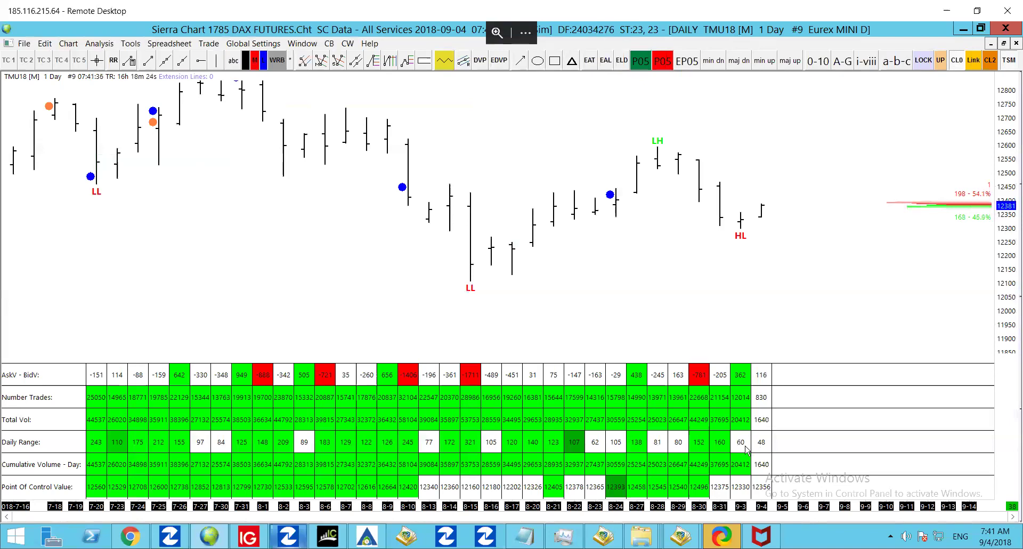
scroll(746, 450, "down", 1)
left_click_drag(745, 448, 594, 311)
left_click_drag(486, 280, 516, 272)
scroll(516, 272, "up", 2)
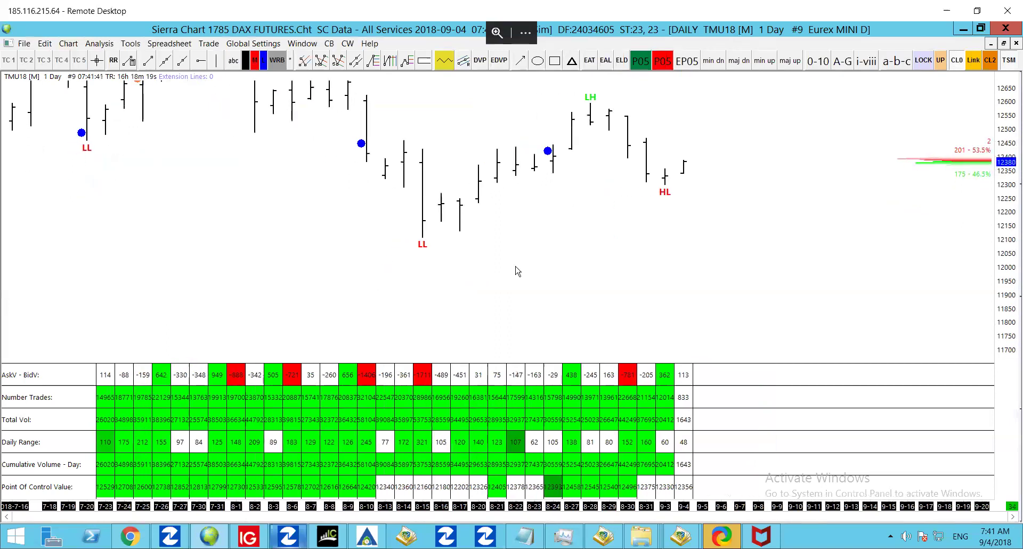
scroll(516, 272, "up", 3)
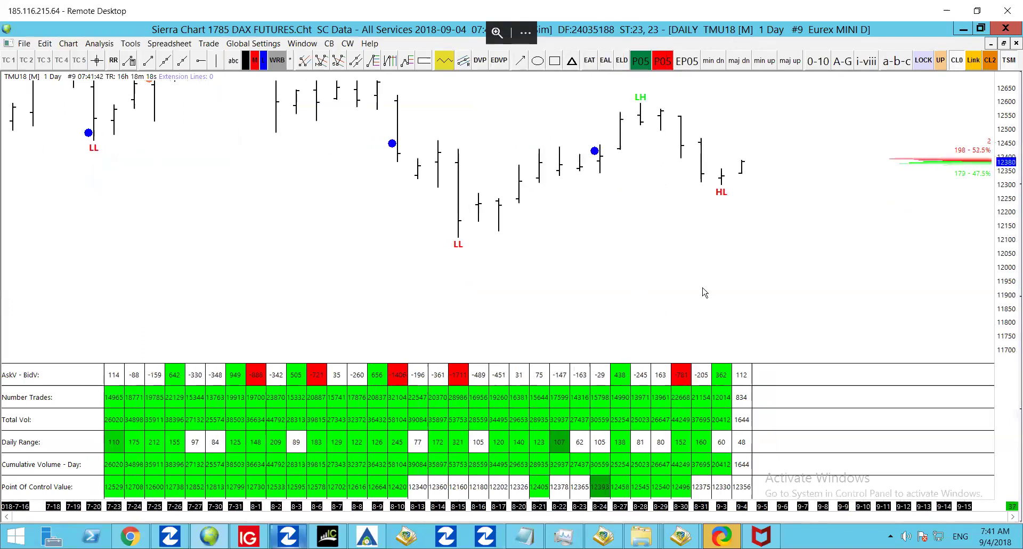
scroll(697, 301, "down", 1)
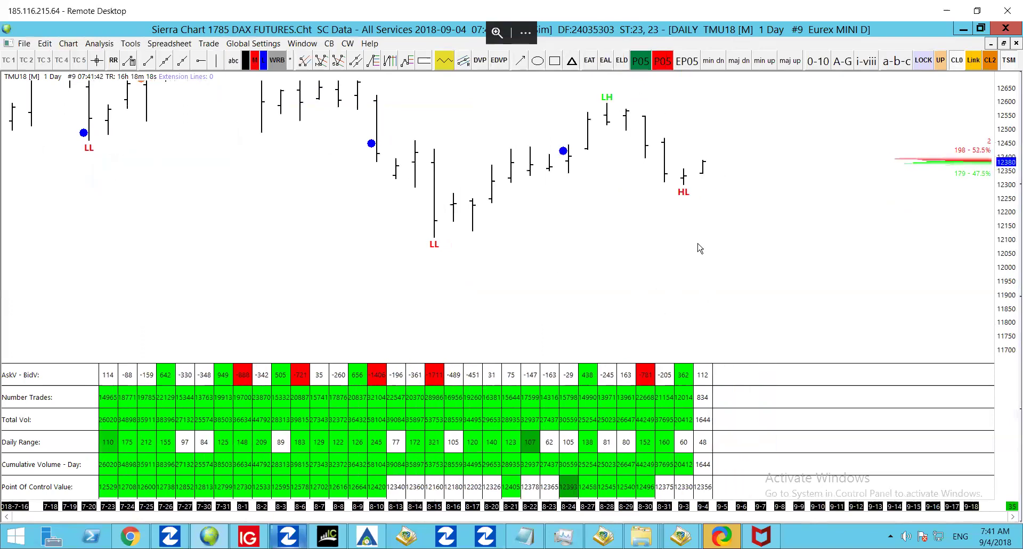
key("ctrl+F5")
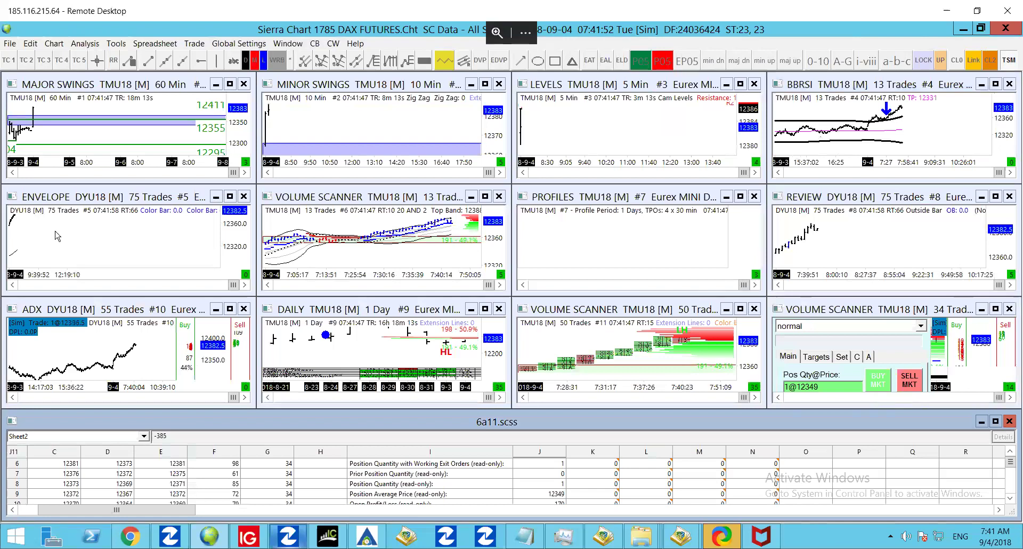
Activate the ENVELOPE, 13 Trades Volume Scanner and ADX charts in turn
left_click(206, 226)
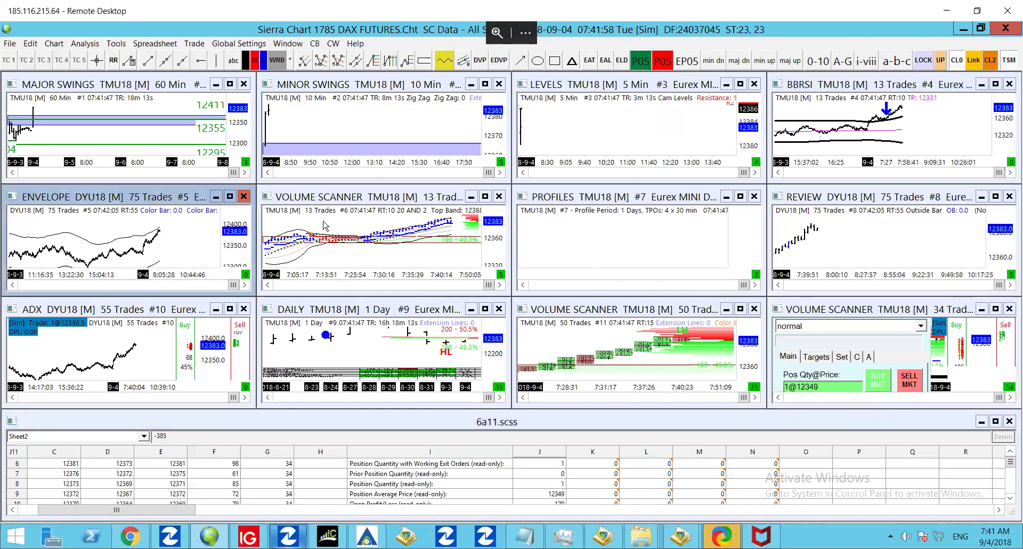
left_click(361, 222)
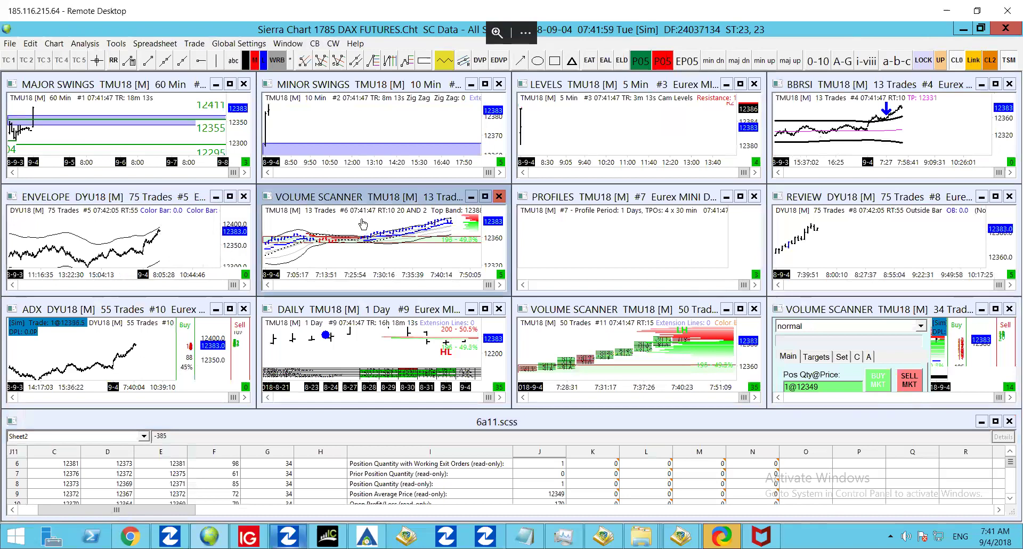
left_click(64, 368)
Maximize the ADX chart briefly, then enlarge the 34 Trades Volume Scanner chart
double_click(78, 309)
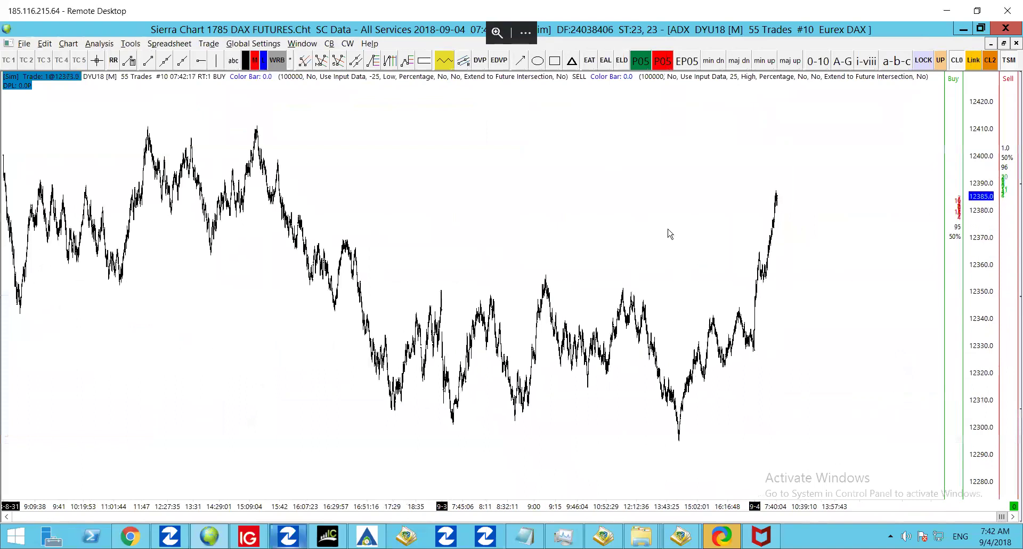
key("ctrl+F5")
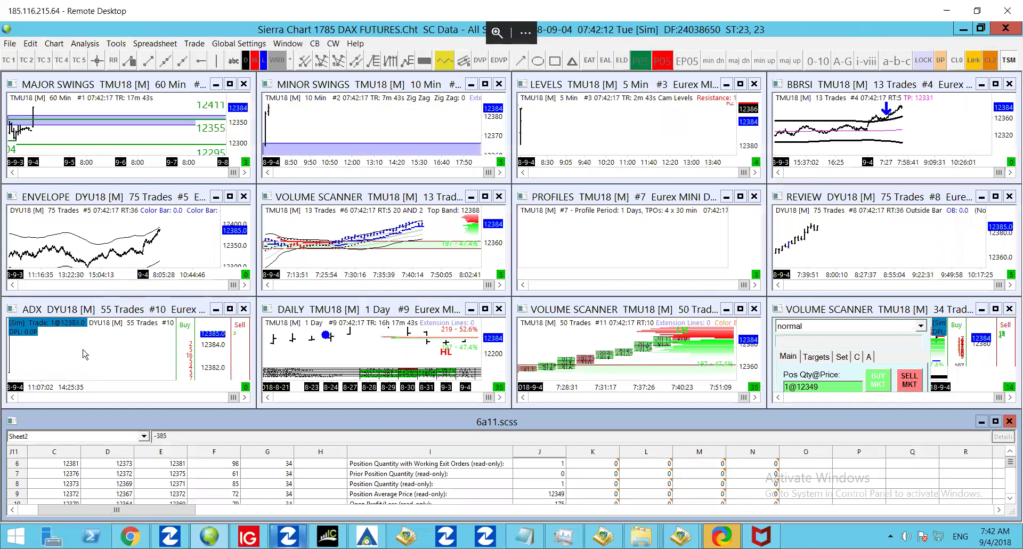
left_click(85, 355)
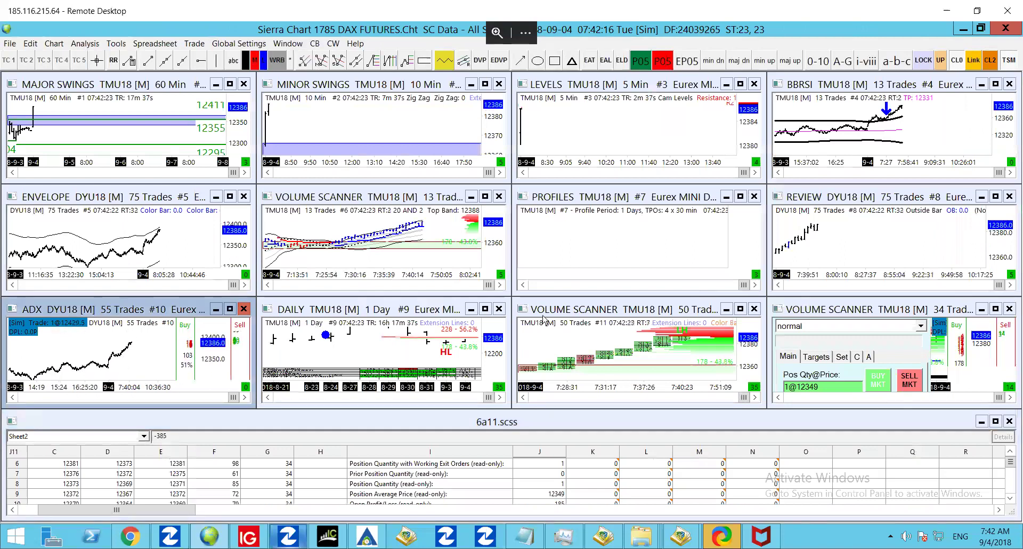
double_click(885, 312)
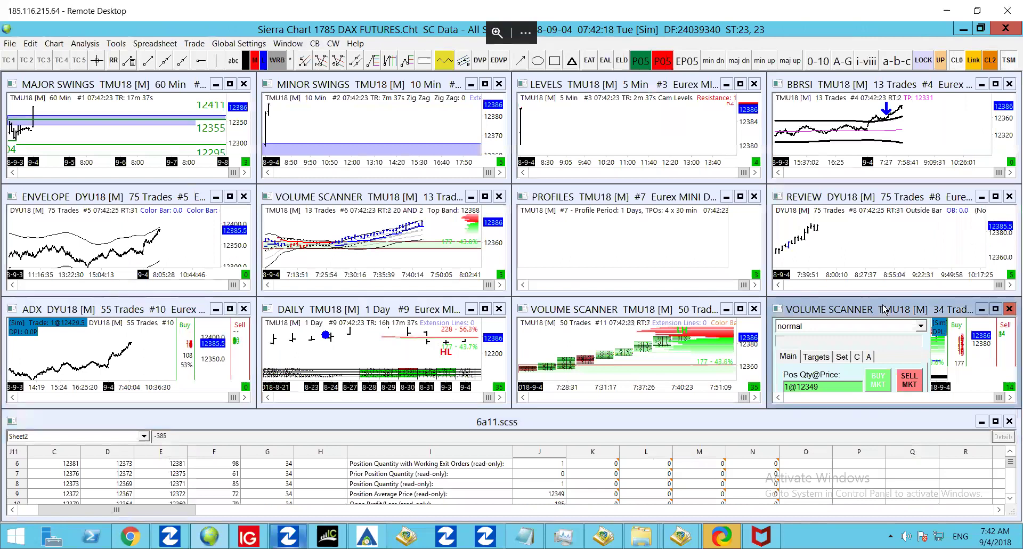
Review the simulated long from 12349 at about 36 points profit, then restore the tiled layout
scroll(387, 176, "down", 3)
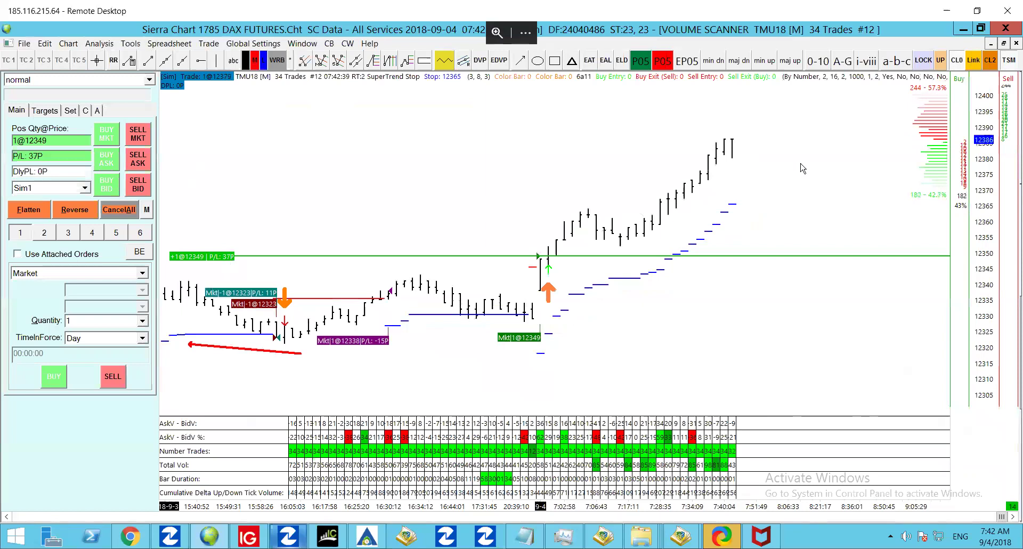
scroll(823, 192, "right", 2)
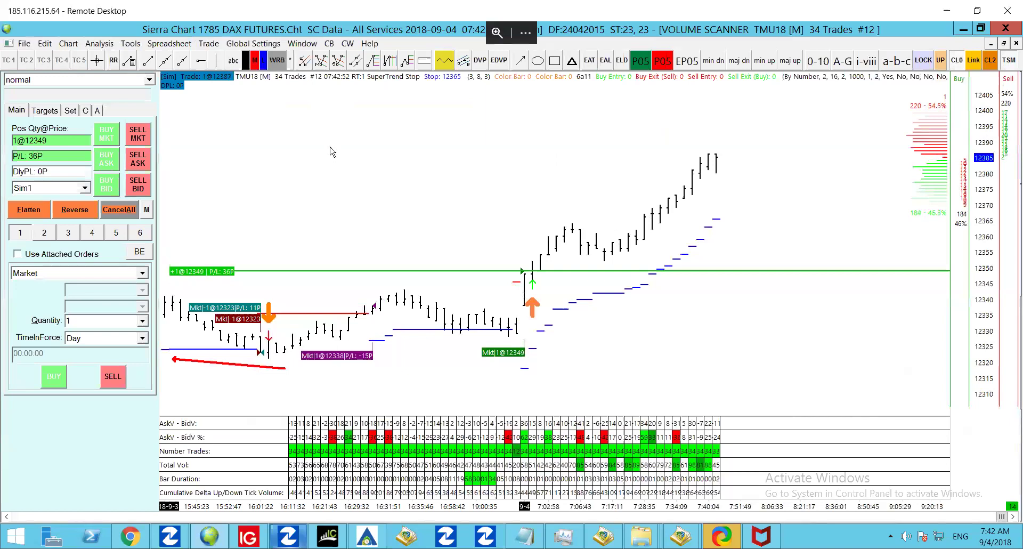
key("ctrl+F5")
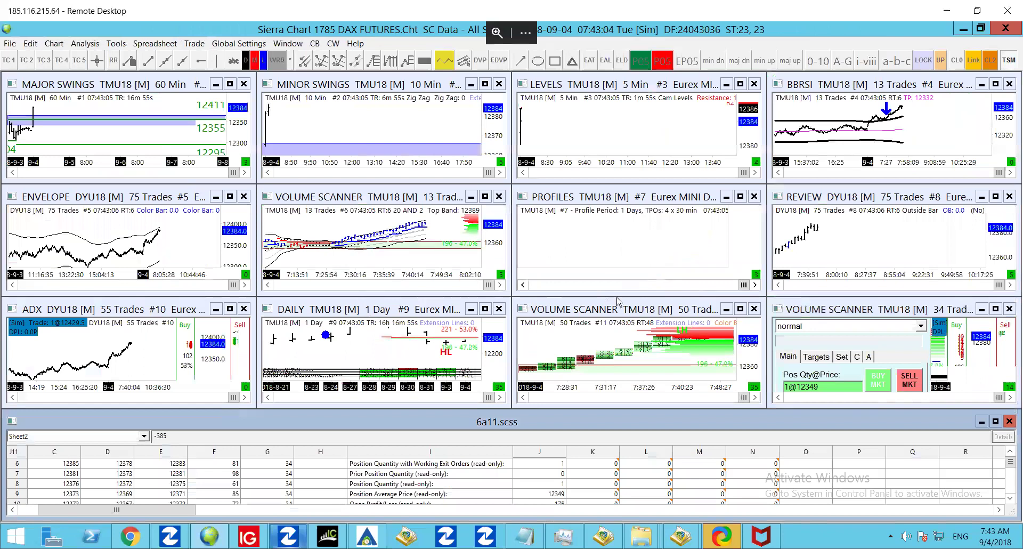
Maximize the PROFILES daily market-profile chart and select its 12328 level line
left_click(617, 197)
double_click(617, 196)
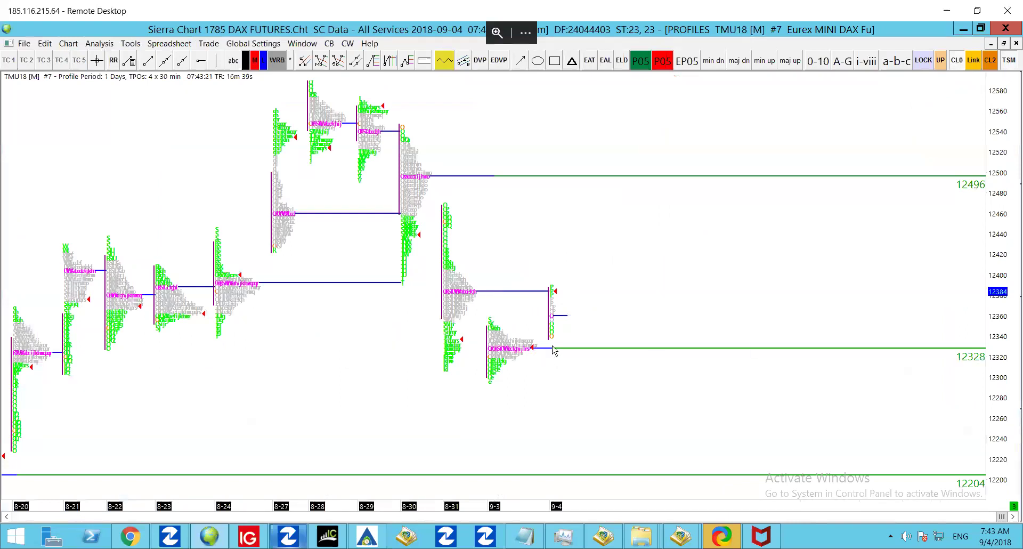
left_click(594, 347)
left_click(425, 60)
Shade a zone from about 12425 down to 12360 from the 8-21 profile, then restore the tiles
left_click_drag(64, 249, 75, 317)
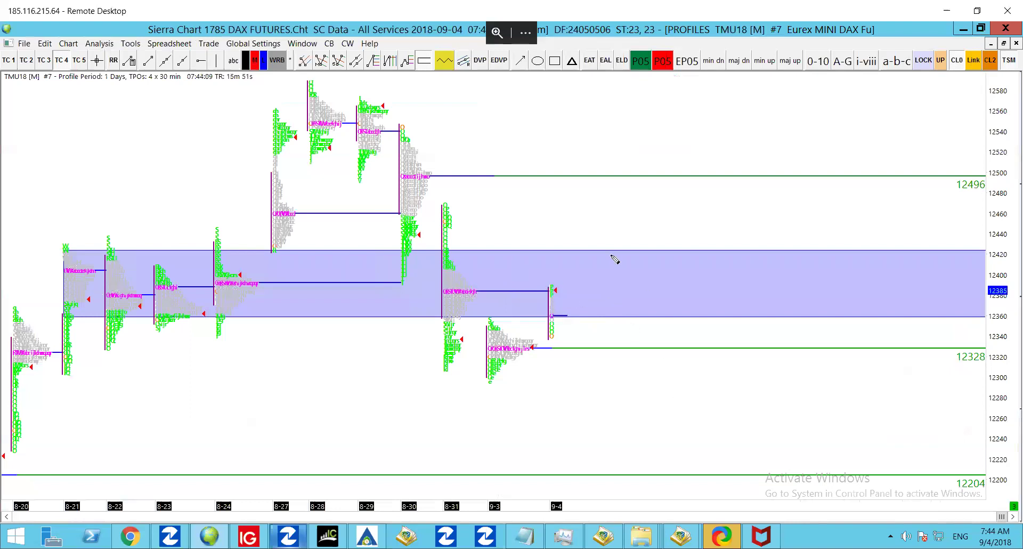
key("alt")
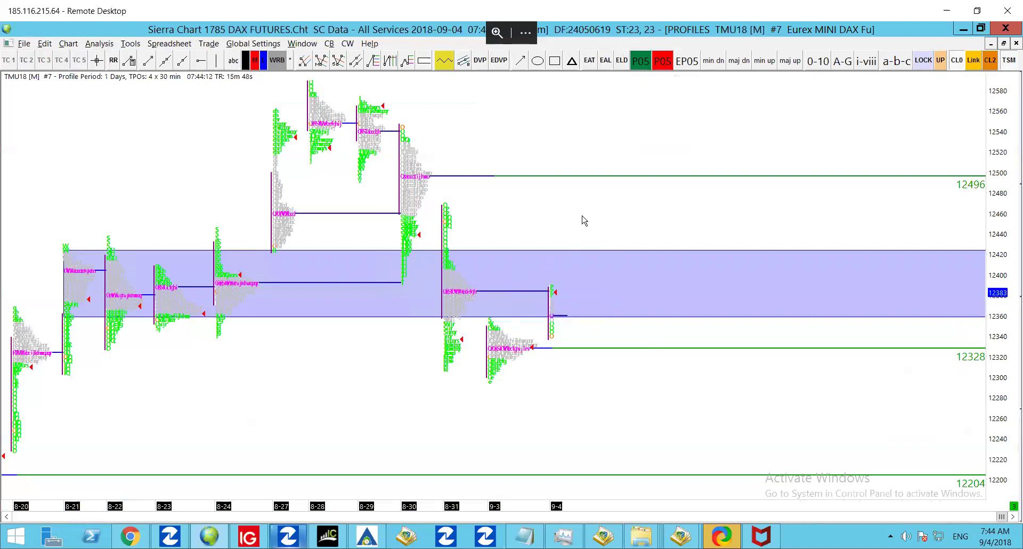
key("ctrl+F5")
Briefly open MINOR SWINGS full size, then maximize the 34 Trades Volume Scanner chart
double_click(344, 87)
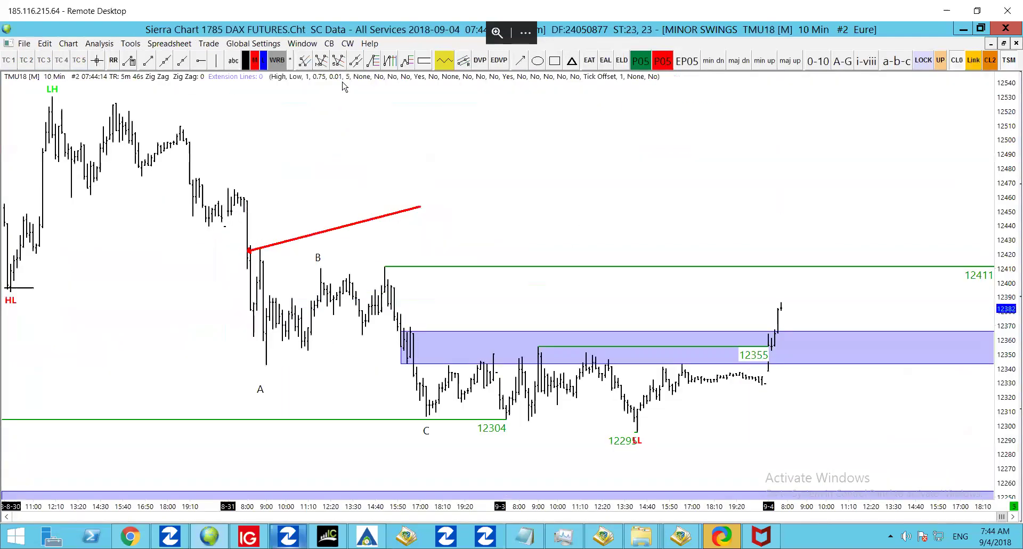
key("ctrl+F5")
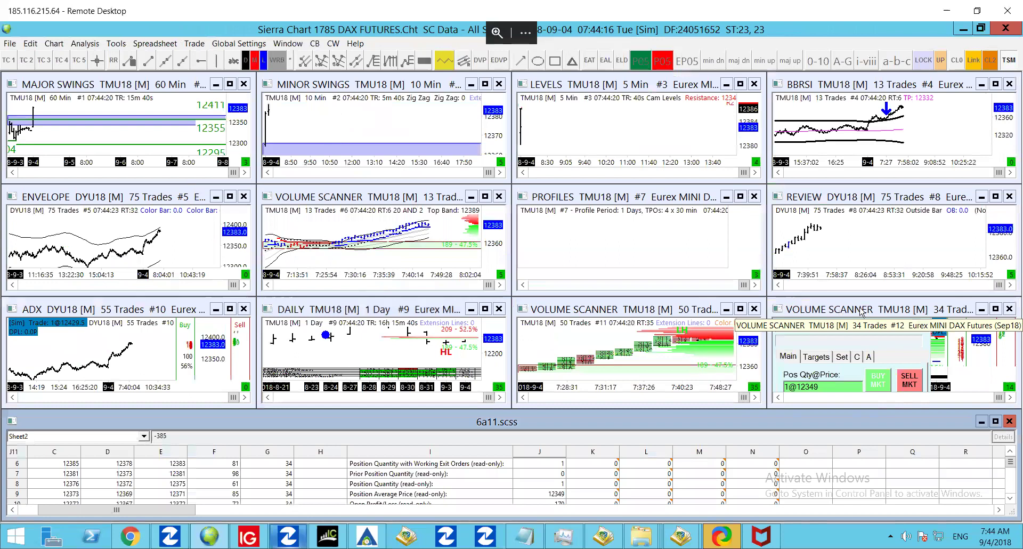
double_click(862, 311)
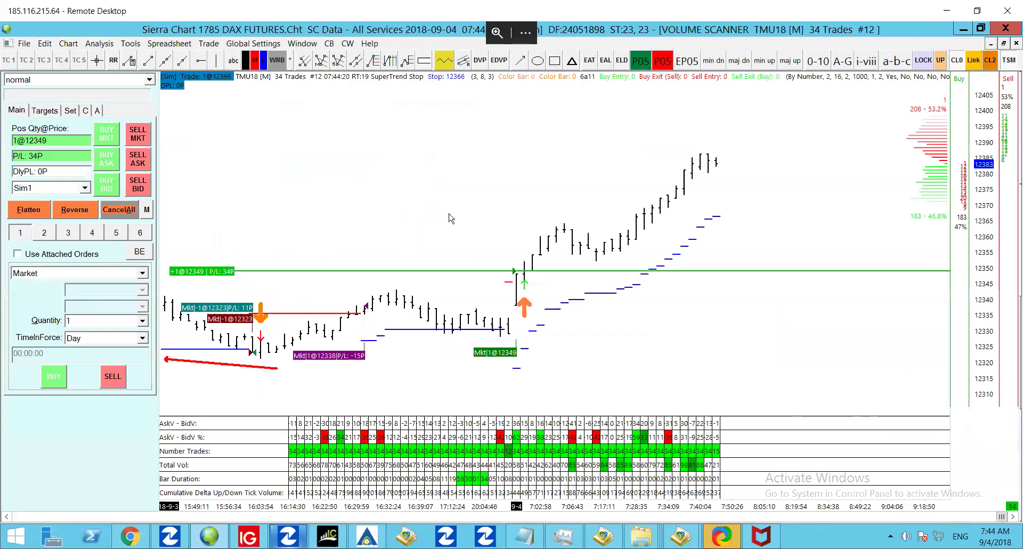
Scroll and pan the Volume Scanner chart through earlier bars and back to the latest ones
scroll(449, 208, "down", 5)
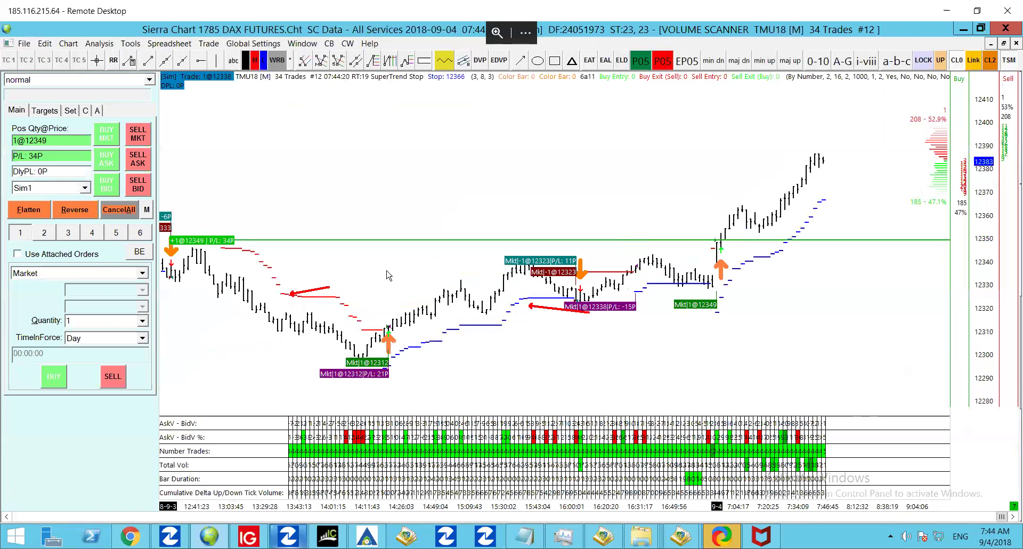
scroll(424, 274, "up", 4)
scroll(436, 293, "left", 10)
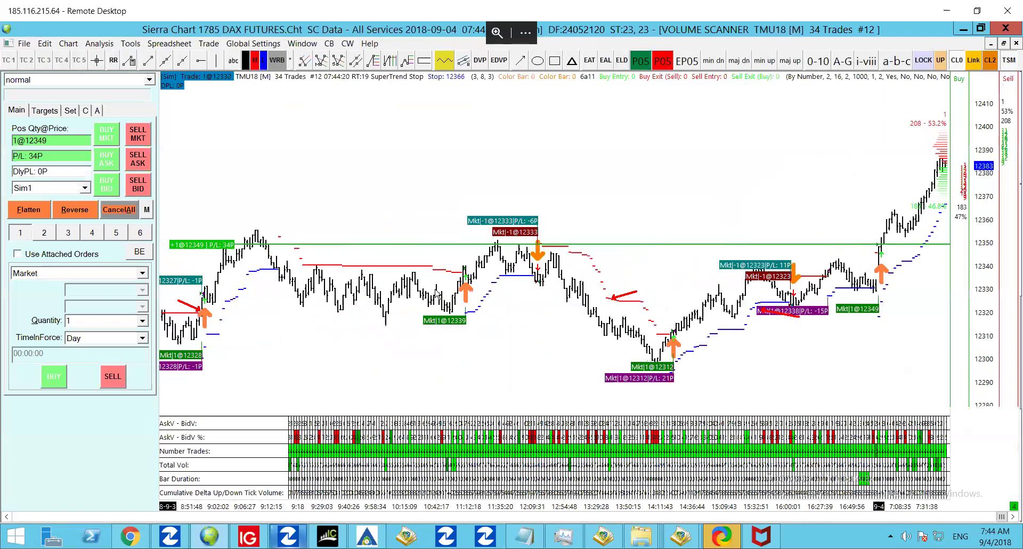
scroll(608, 315, "left", 5)
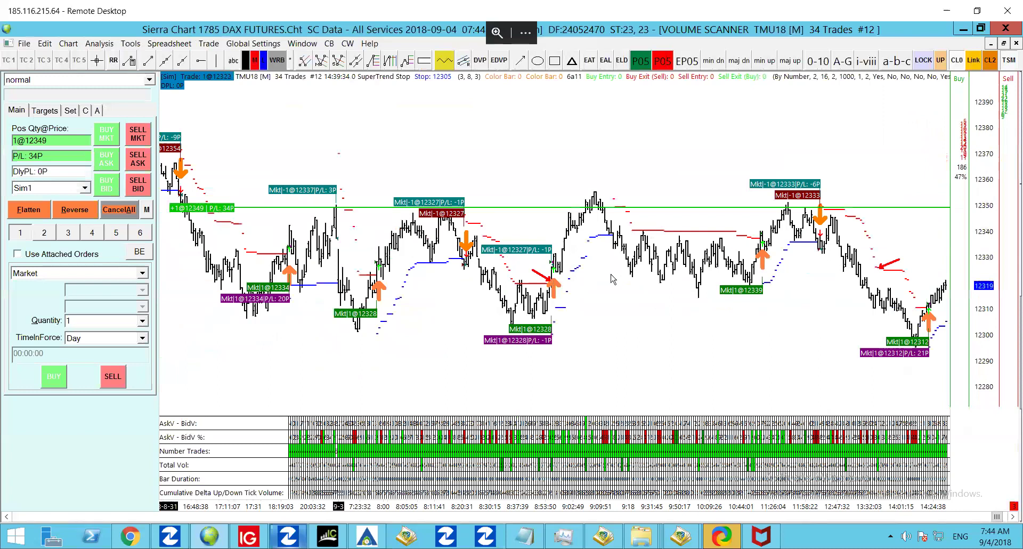
scroll(751, 347, "right", 10)
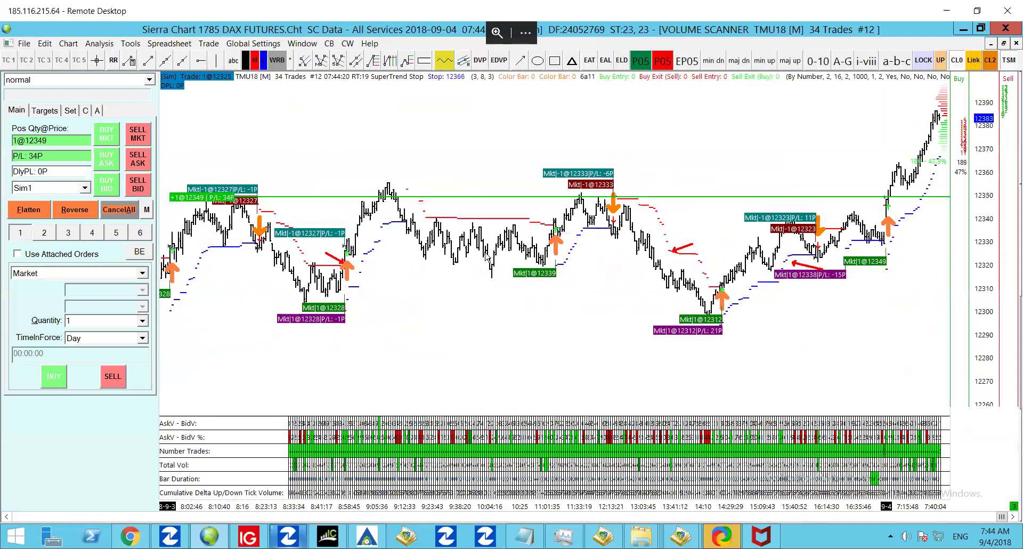
mouse_move(326, 155)
left_mouse_down()
mouse_move(359, 157)
mouse_move(342, 160)
left_mouse_up()
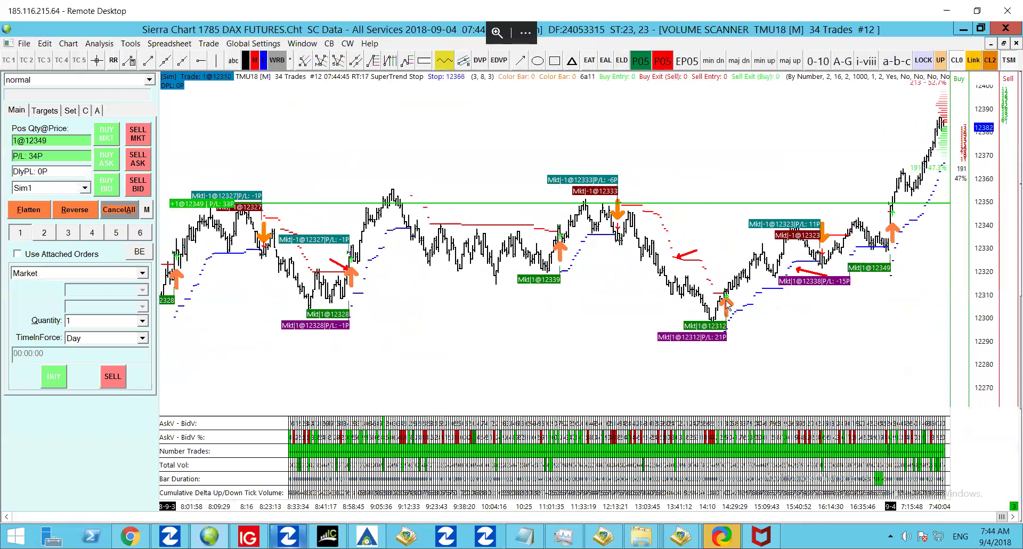
left_click_drag(757, 330, 642, 322)
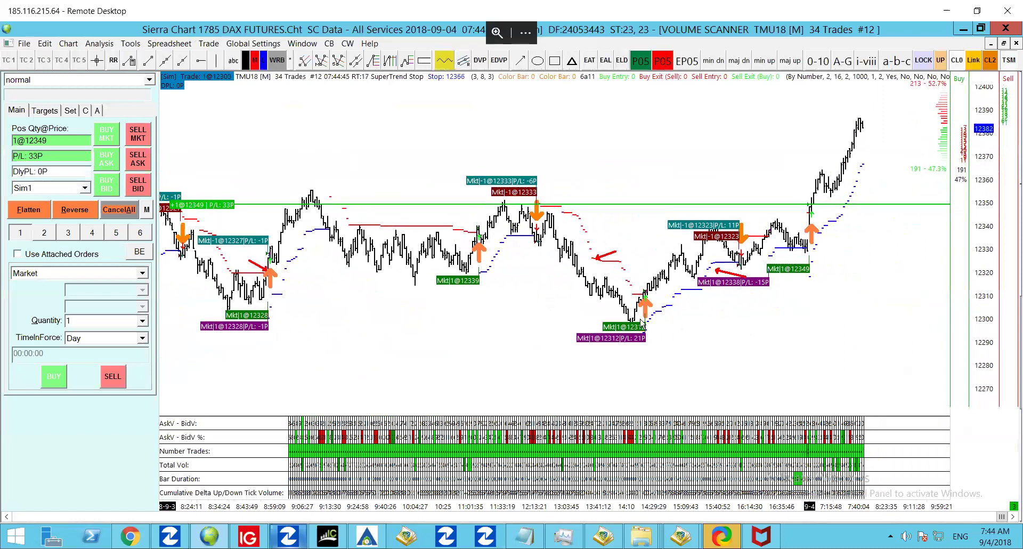